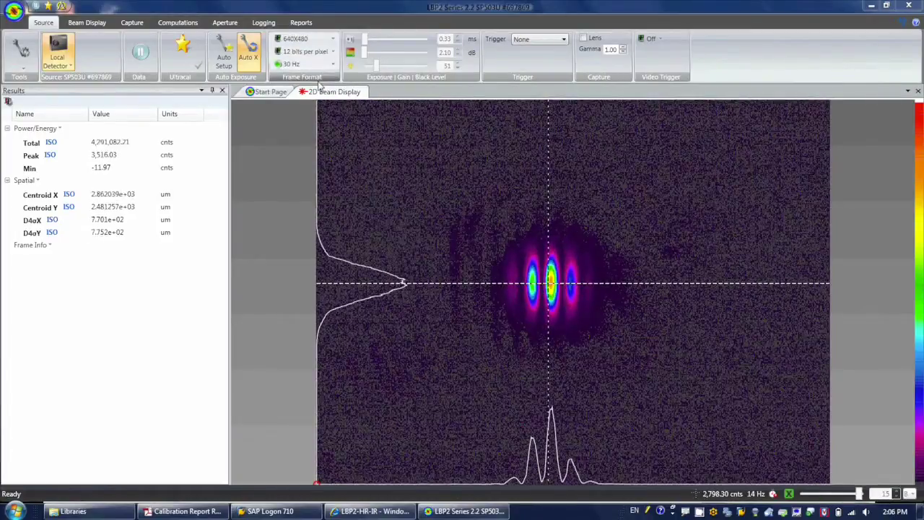
# Step: Auto-optimize exposure with Auto X (0.37 ms) and open the LBP2 user guide PDF
pyautogui.click(248, 54)
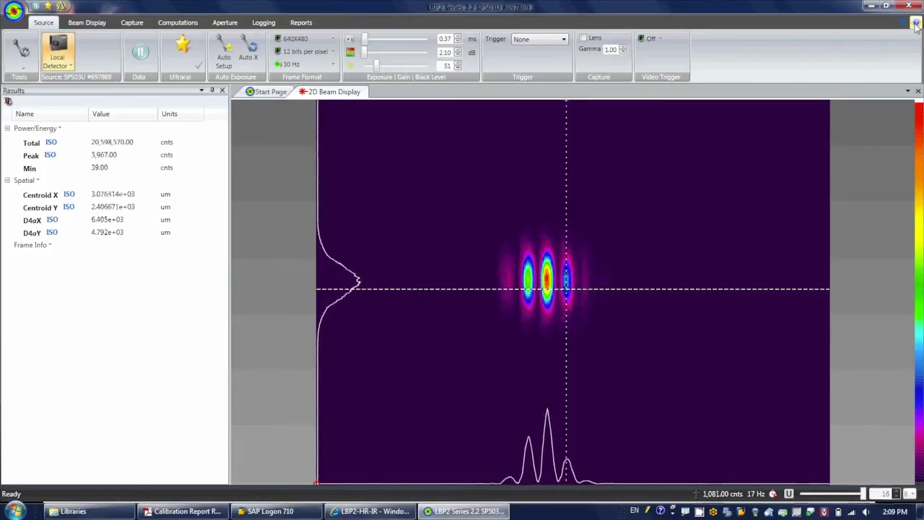
pyautogui.click(916, 26)
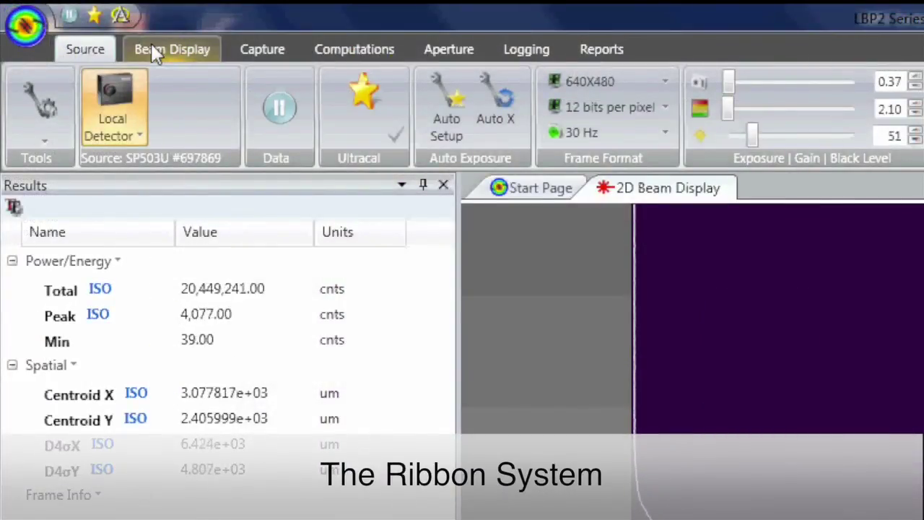
# Step: Step through the Beam Display, Capture, Computations, Aperture, Logging and Reports settings
pyautogui.click(153, 51)
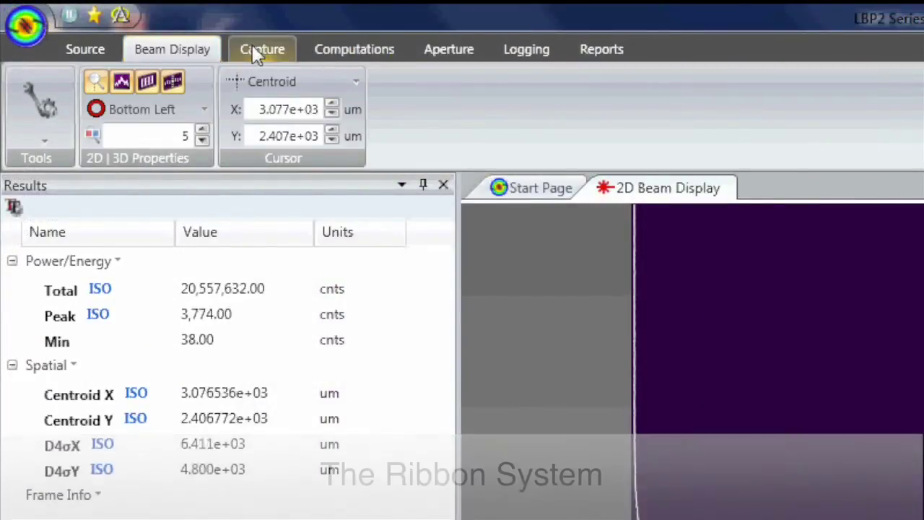
pyautogui.click(257, 52)
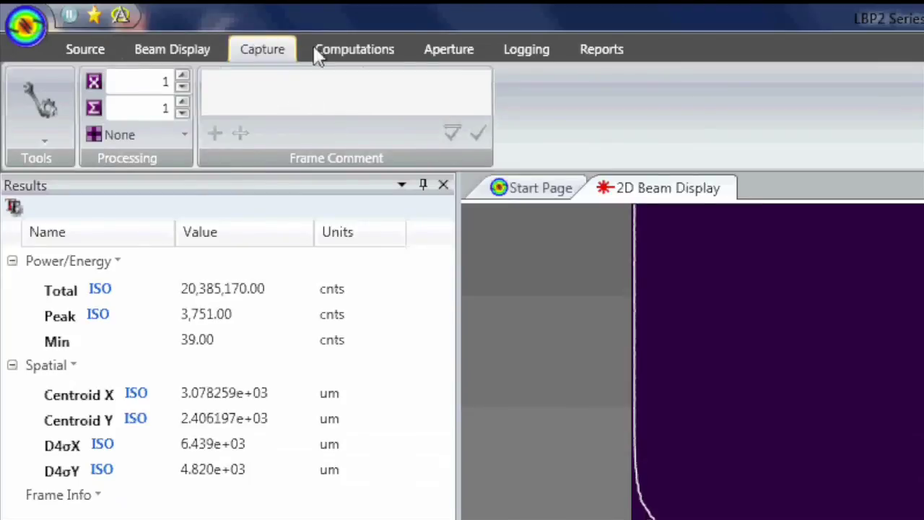
pyautogui.click(336, 50)
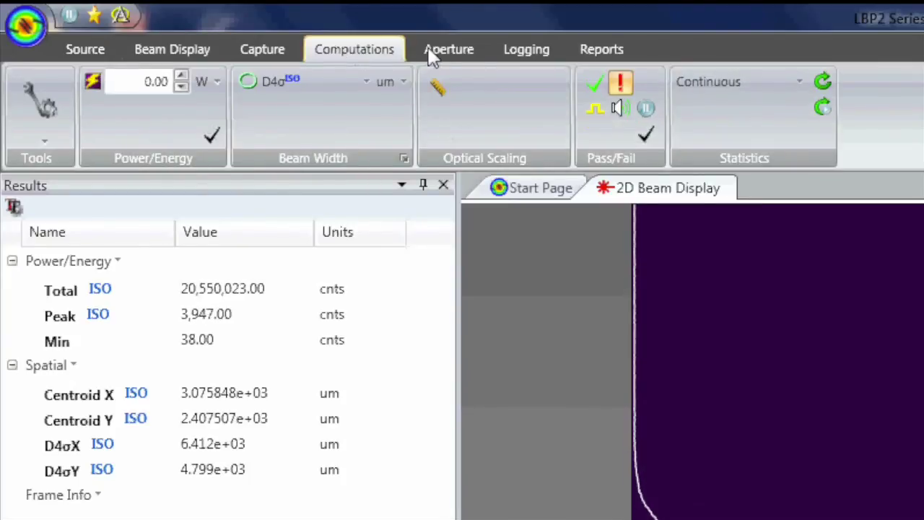
pyautogui.click(444, 57)
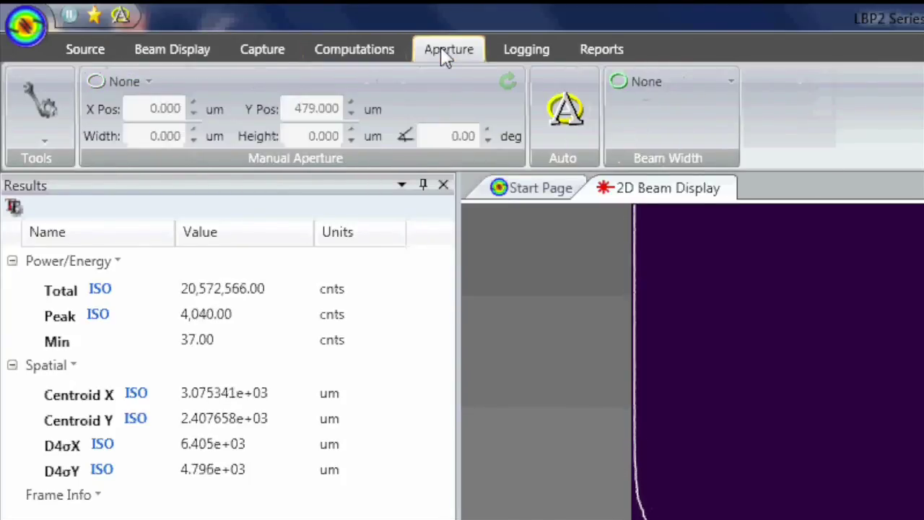
pyautogui.click(519, 57)
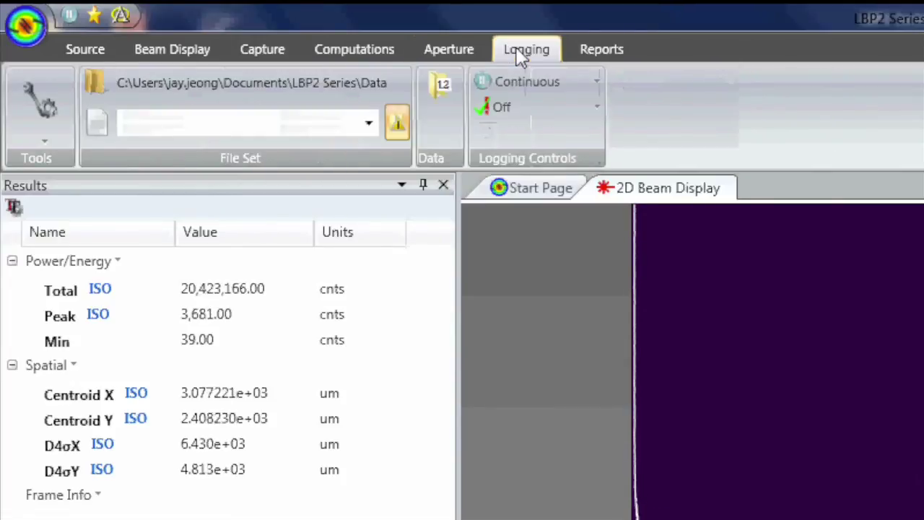
pyautogui.click(593, 50)
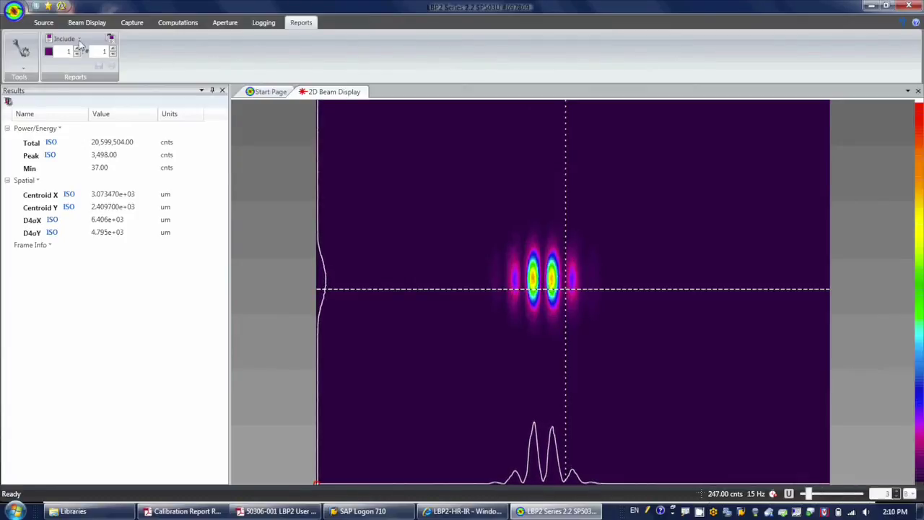
# Step: On the Source settings, enable Auto X and run Auto Setup with Ultracal at 63 dB
pyautogui.click(44, 24)
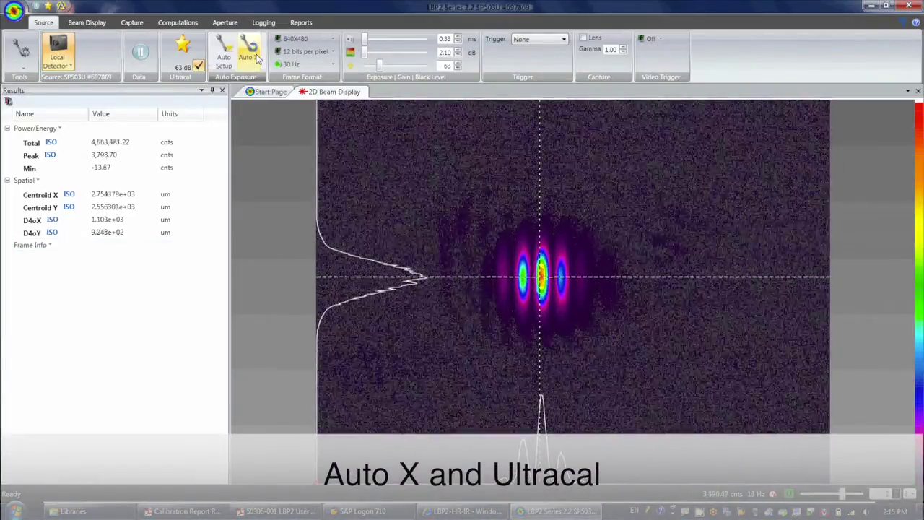
pyautogui.click(253, 56)
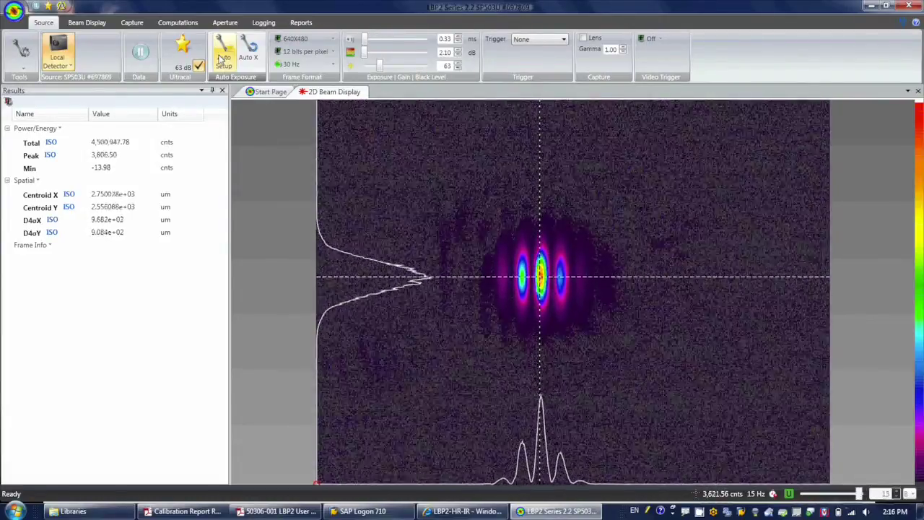
pyautogui.click(223, 58)
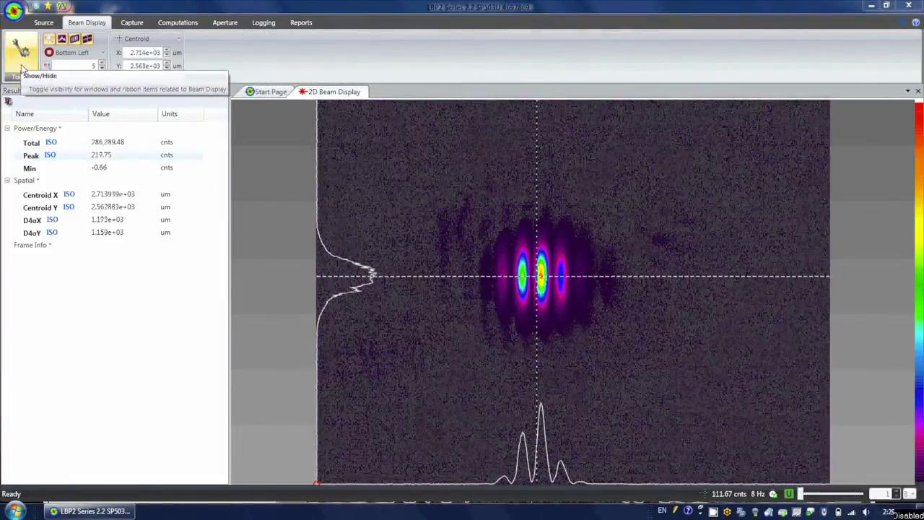
pyautogui.click(22, 67)
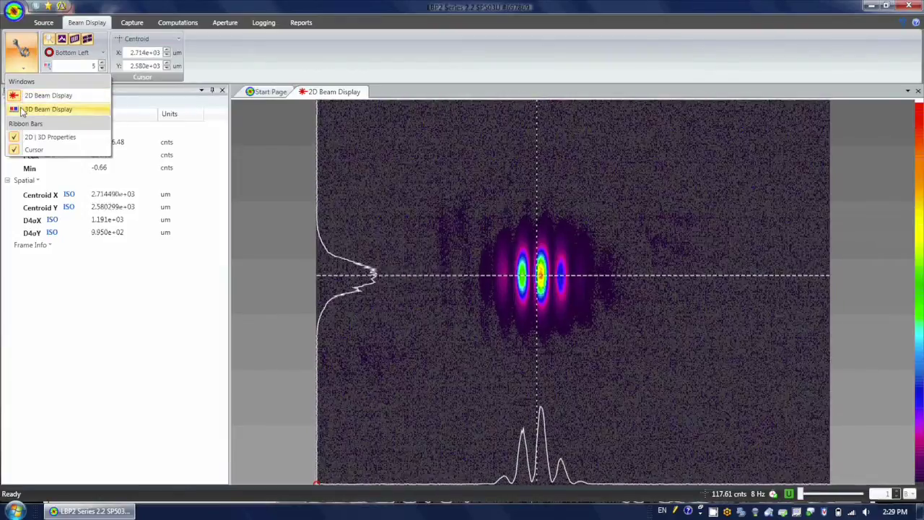
# Step: Open the 3D Beam Display, then float, enlarge and reposition it as its own window
pyautogui.click(43, 109)
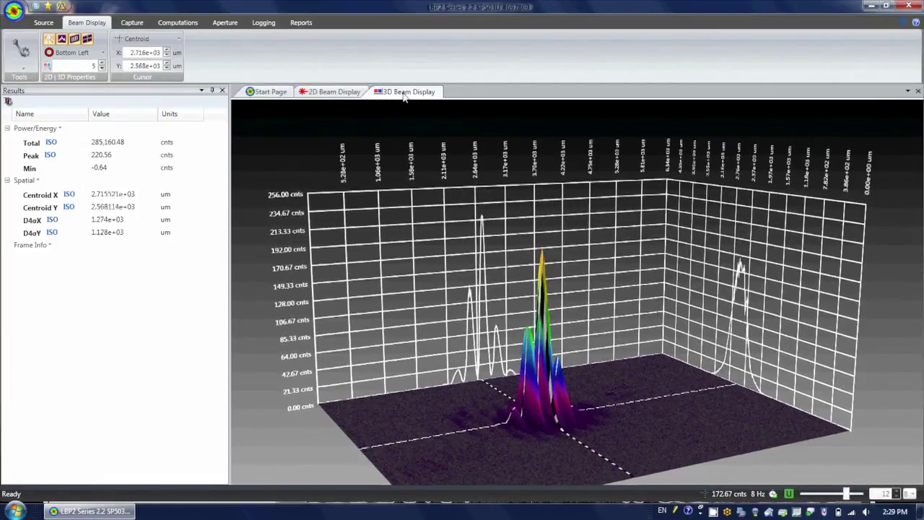
pyautogui.moveTo(406, 92); pyautogui.dragTo(263, 233)
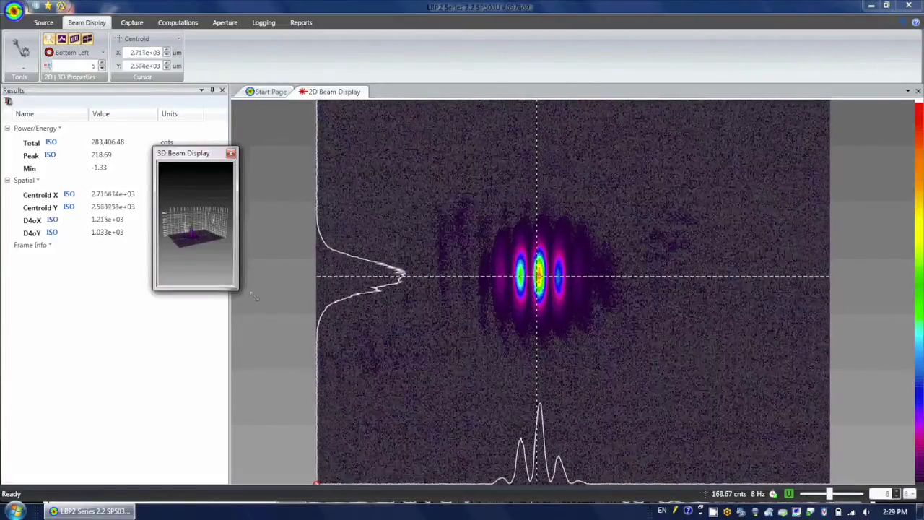
pyautogui.moveTo(234, 284); pyautogui.dragTo(264, 305)
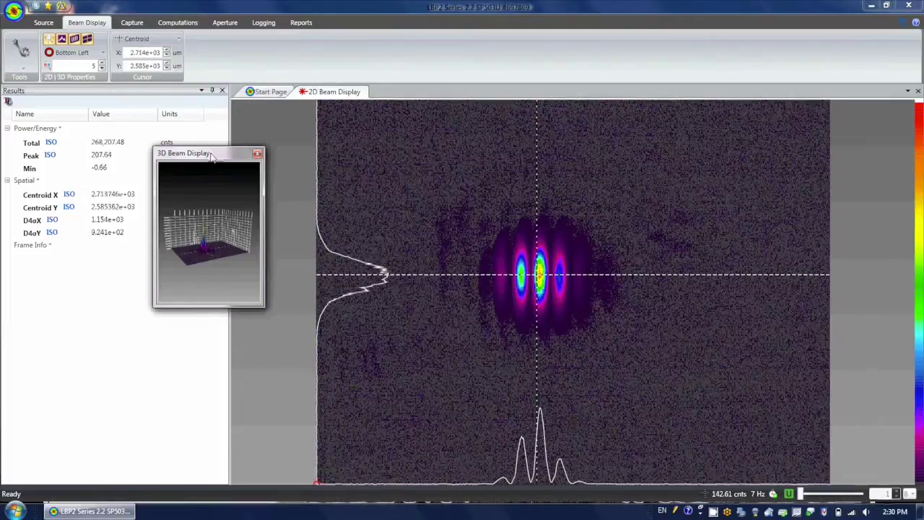
pyautogui.moveTo(212, 156); pyautogui.dragTo(905, 284)
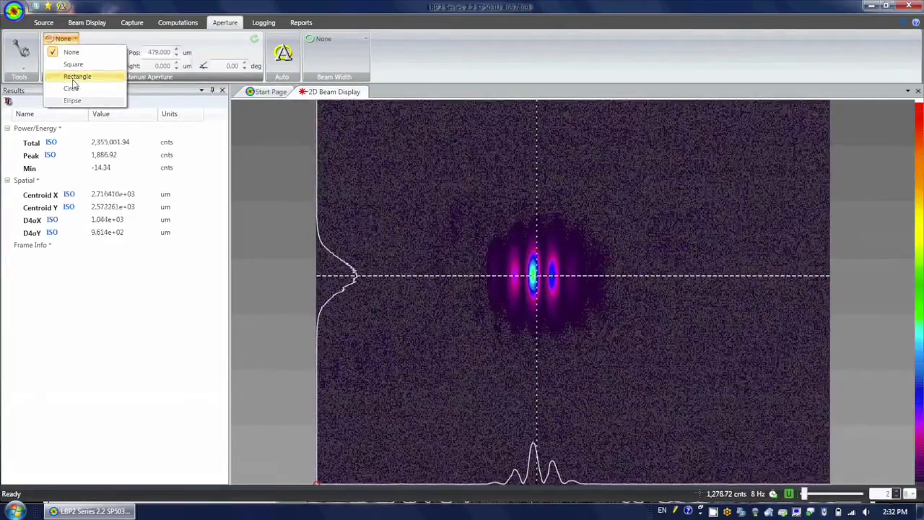
# Step: Apply a Circle aperture around the beam, leaving the Beam Width shape unchanged
pyautogui.click(72, 89)
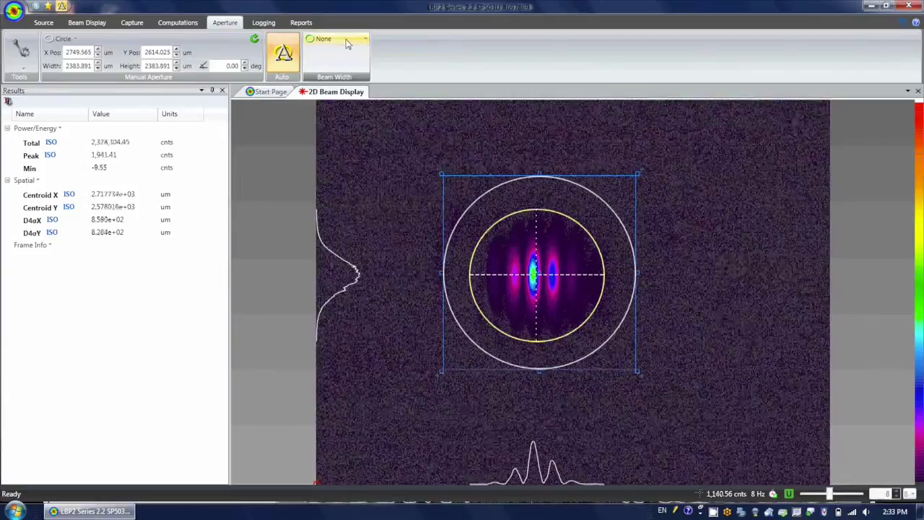
pyautogui.click(347, 44)
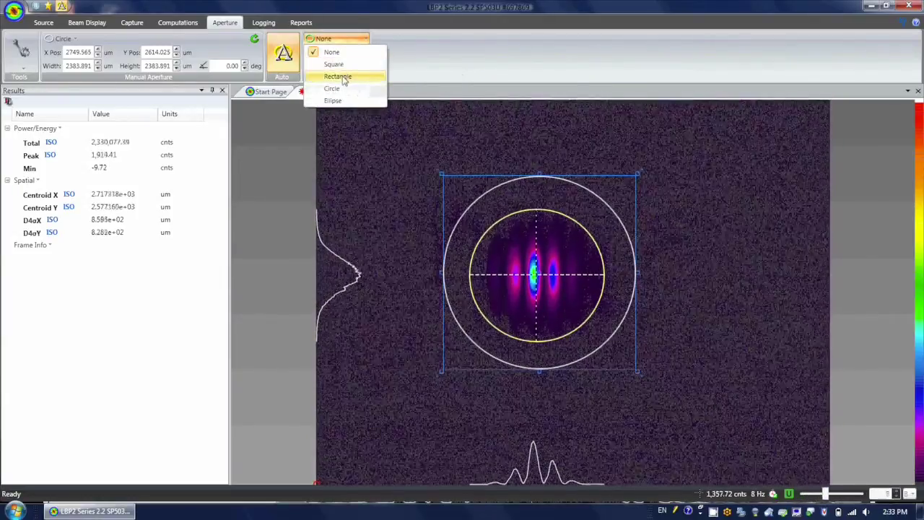
pyautogui.click(345, 77)
pyautogui.click(133, 22)
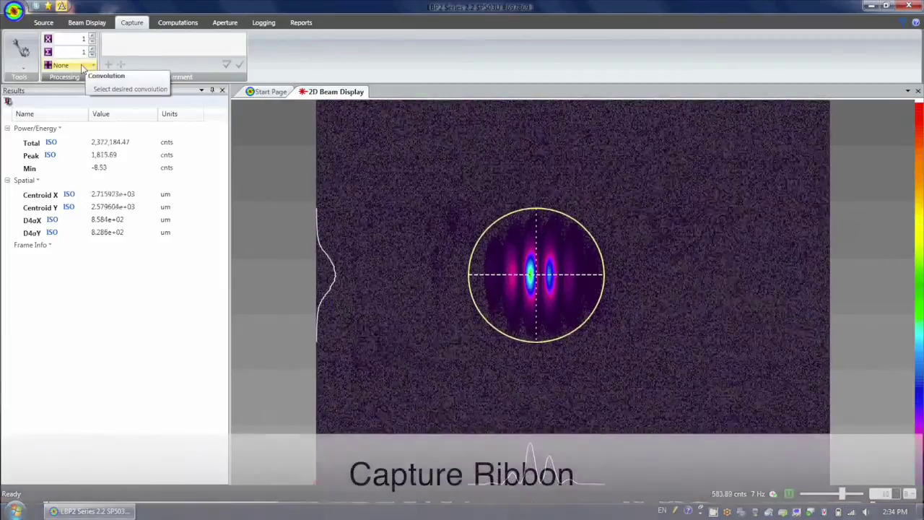
# Step: Try the LPF 7X7 convolution filter, revert it to None, and stop live capture
pyautogui.click(82, 67)
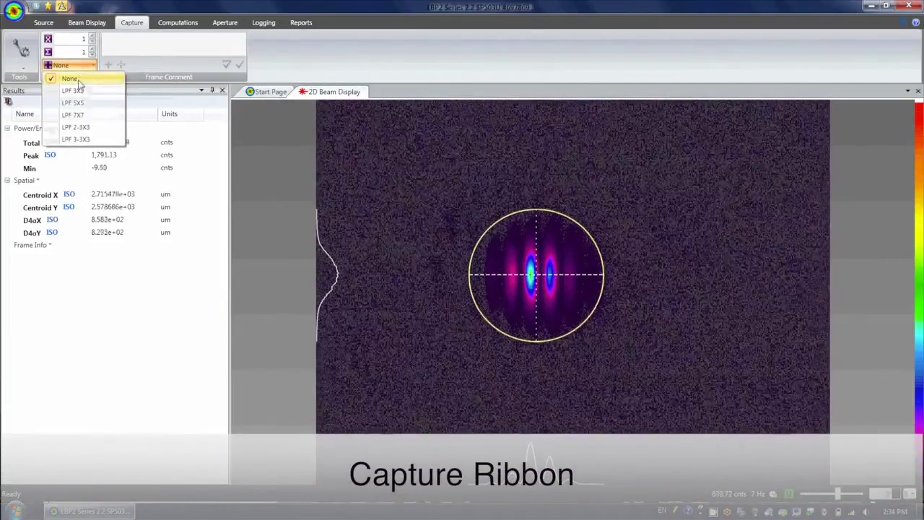
pyautogui.click(79, 118)
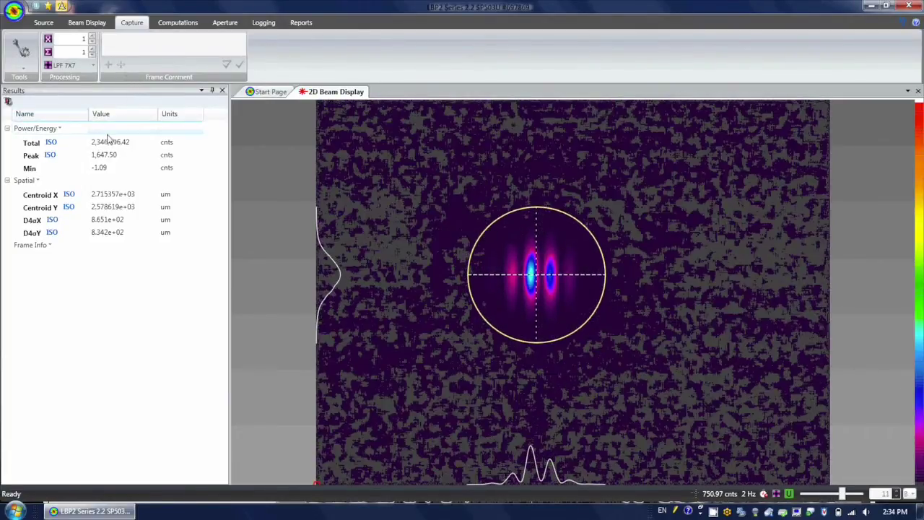
pyautogui.click(93, 66)
pyautogui.click(69, 78)
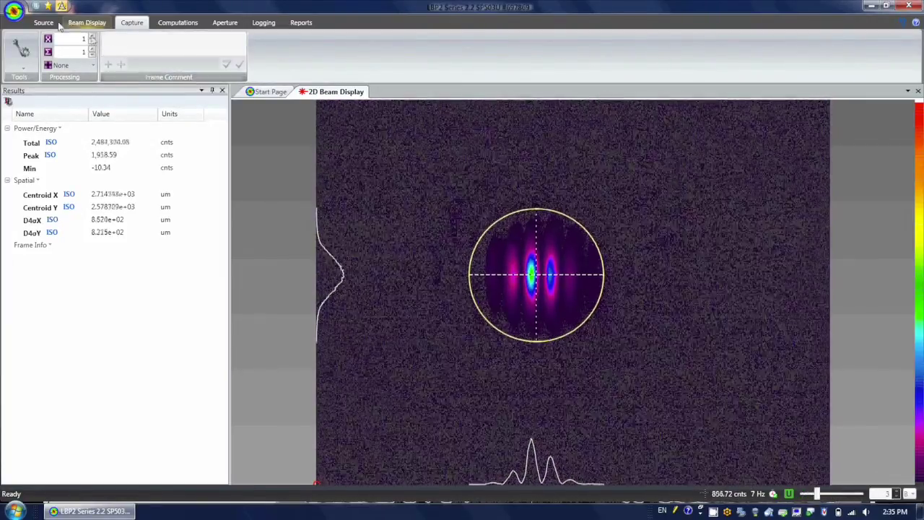
pyautogui.click(36, 6)
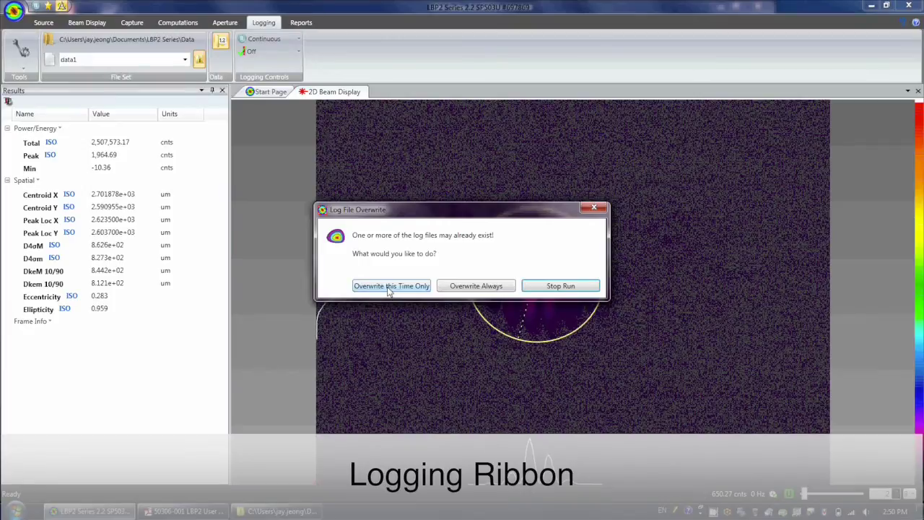
# Step: Overwrite the data1 log this time only, pause capture, and select the Eccentricity result
pyautogui.click(389, 288)
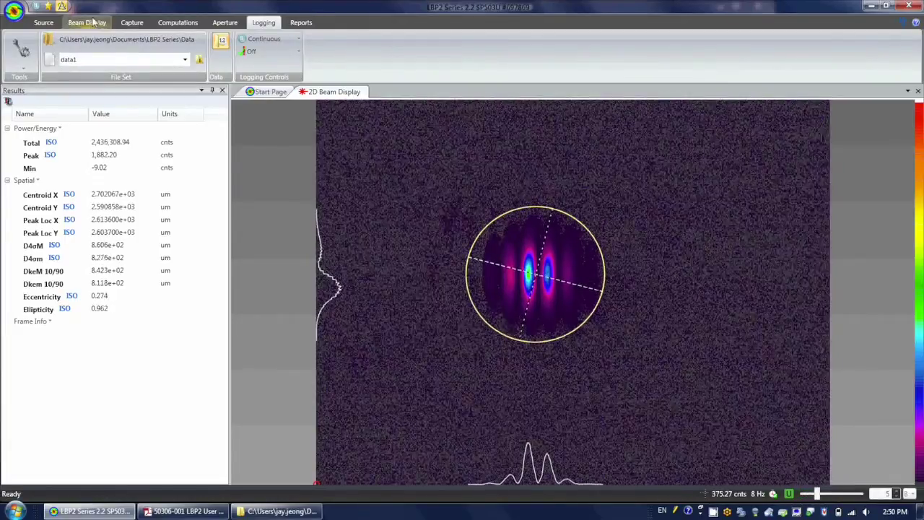
pyautogui.click(35, 7)
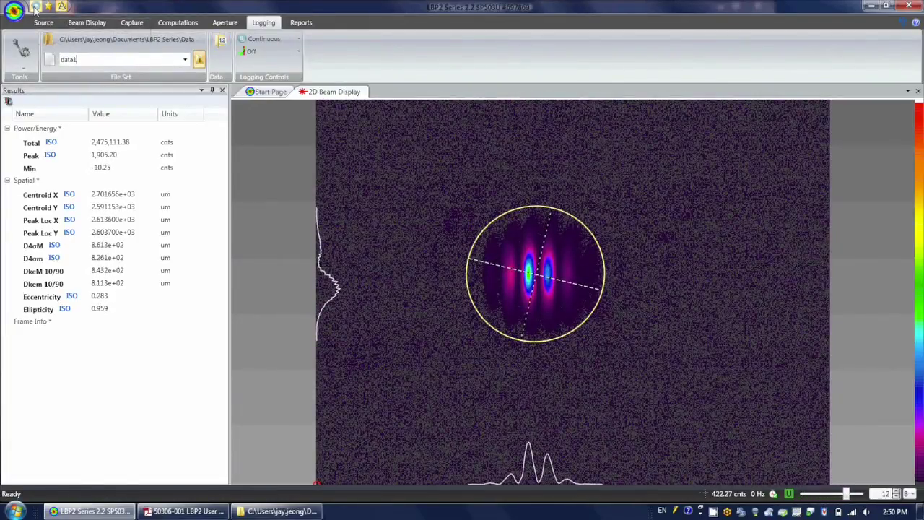
pyautogui.click(78, 299)
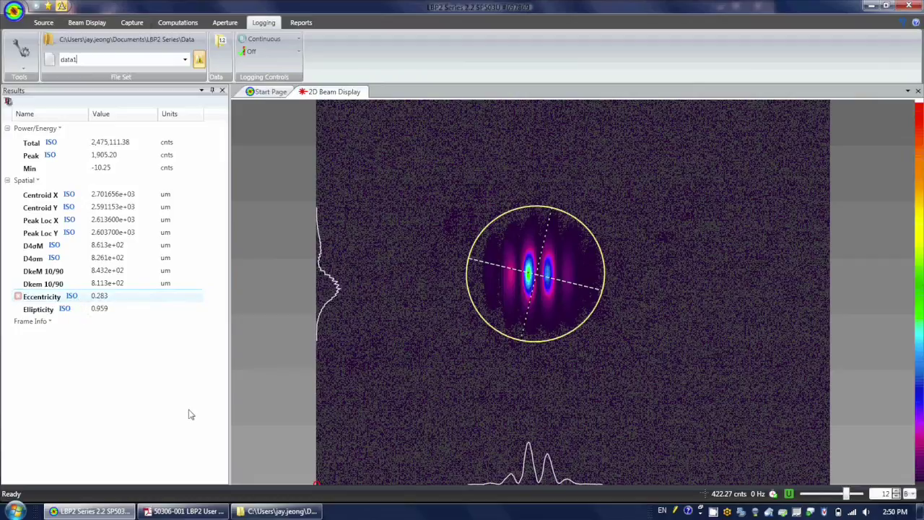
pyautogui.click(257, 511)
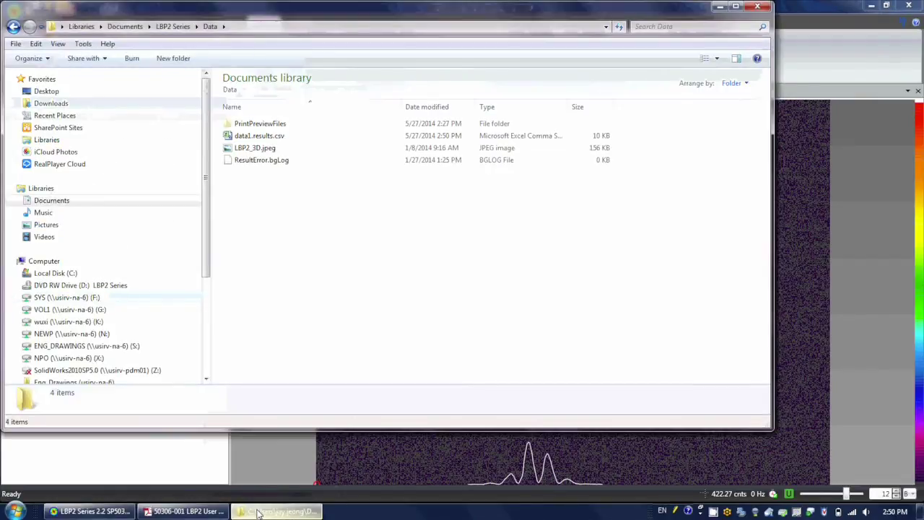
# Step: Open data1.results.csv from the Data folder in Excel
pyautogui.click(261, 139)
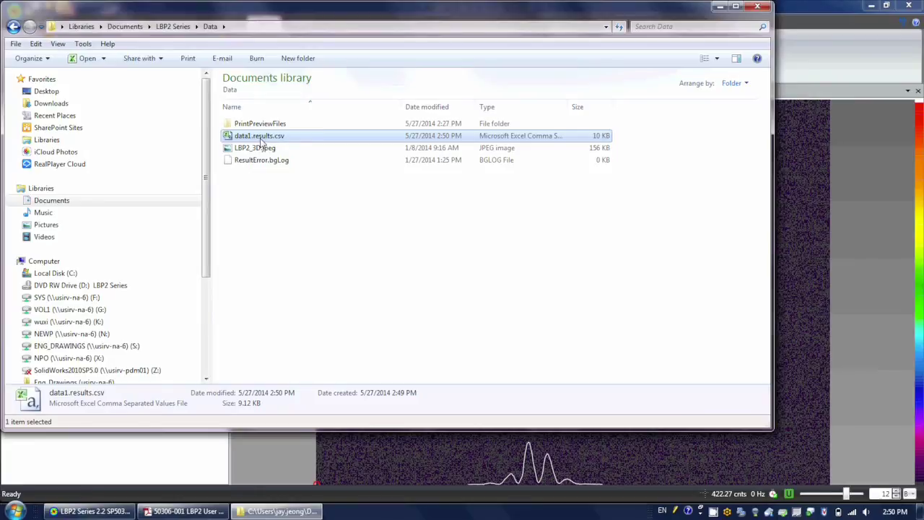
pyautogui.doubleClick(262, 139)
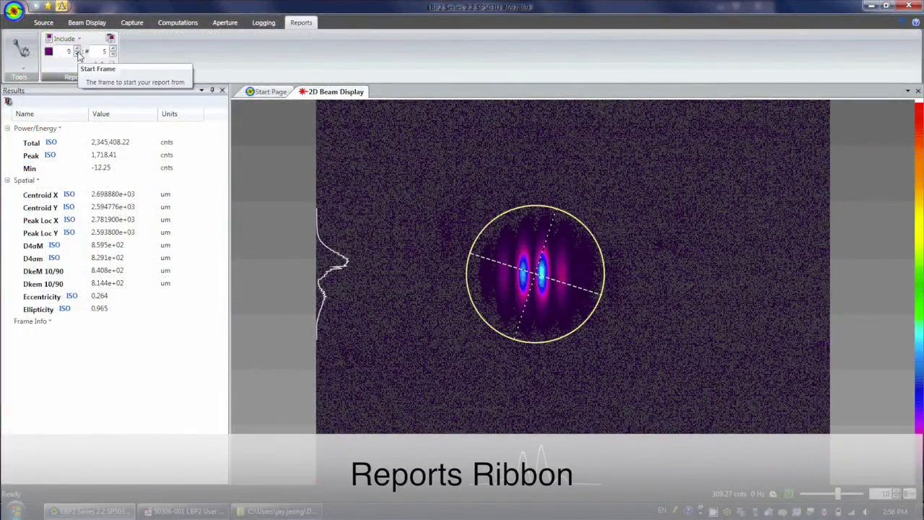
# Step: Set the report Start Frame to 9 and save the 5-frame report as Data3.pdf
pyautogui.click(77, 54)
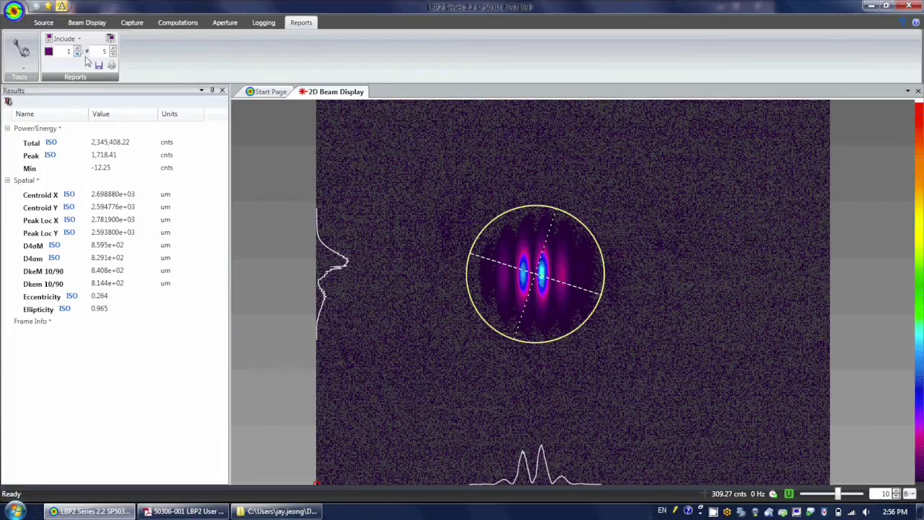
pyautogui.click(99, 65)
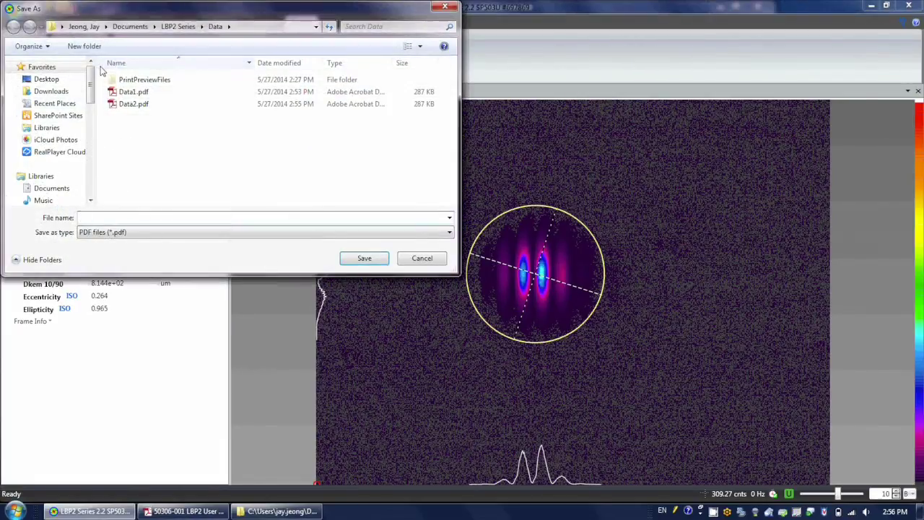
pyautogui.write('Data3')
pyautogui.press('Return')
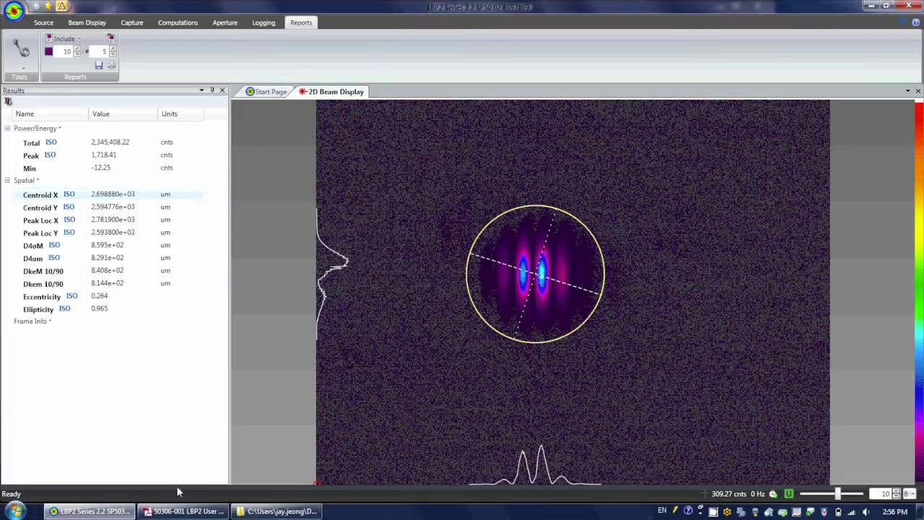
# Step: Open the Data3.pdf report from the Data folder in Adobe Reader
pyautogui.click(249, 513)
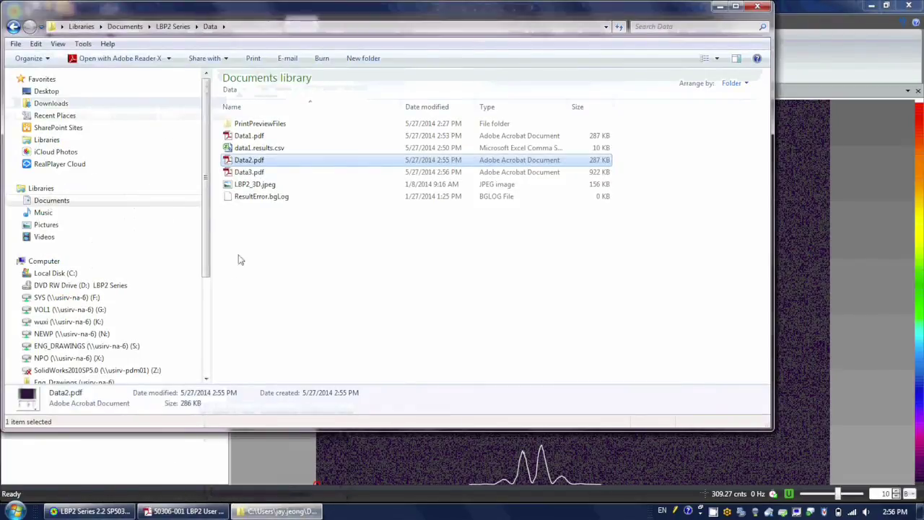
pyautogui.click(247, 175)
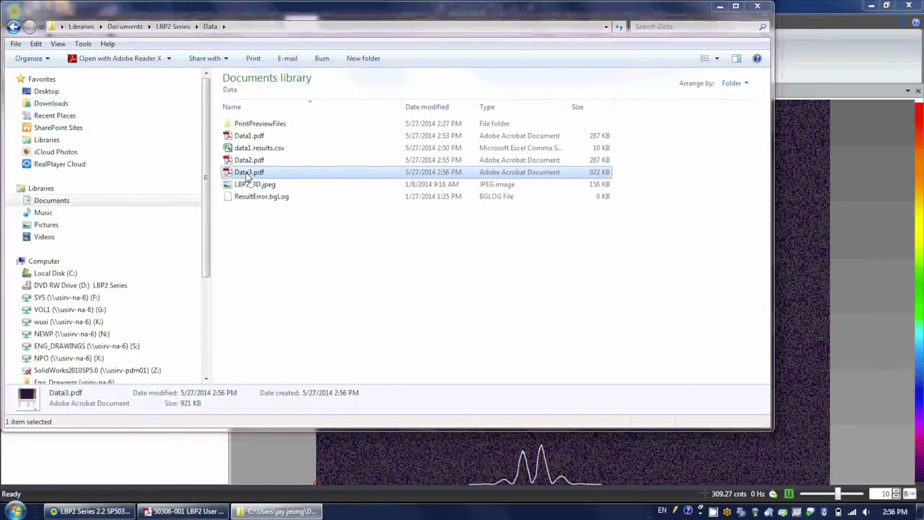
pyautogui.doubleClick(247, 176)
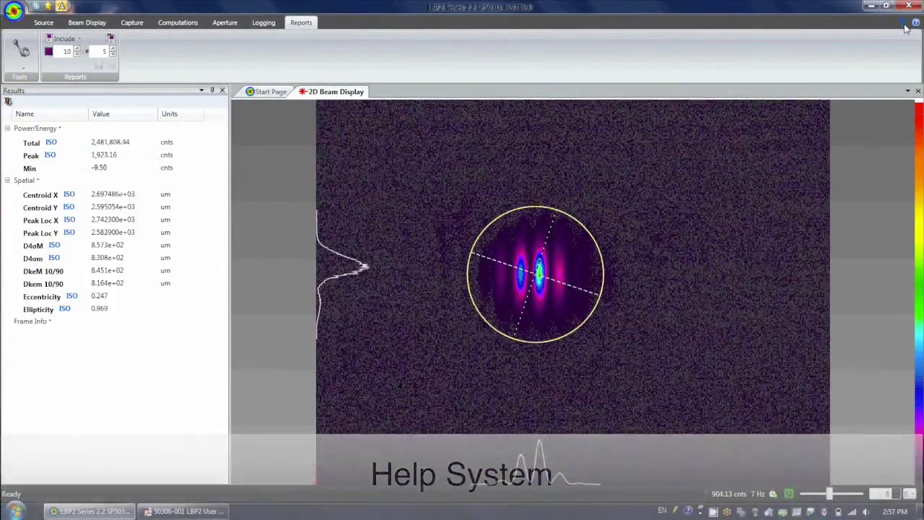
# Step: Use What's This help on the 2D beam display to open User Guide page 27, section 2.3.2
pyautogui.click(913, 24)
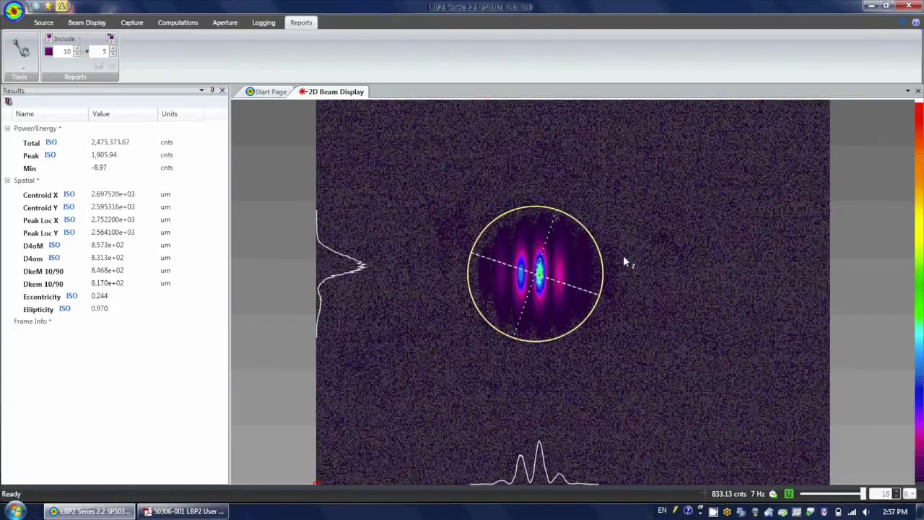
pyautogui.click(456, 338)
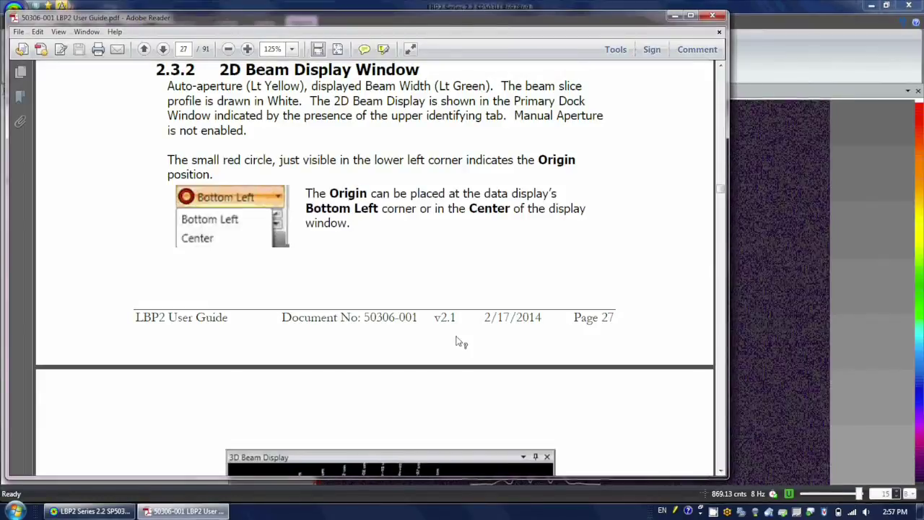